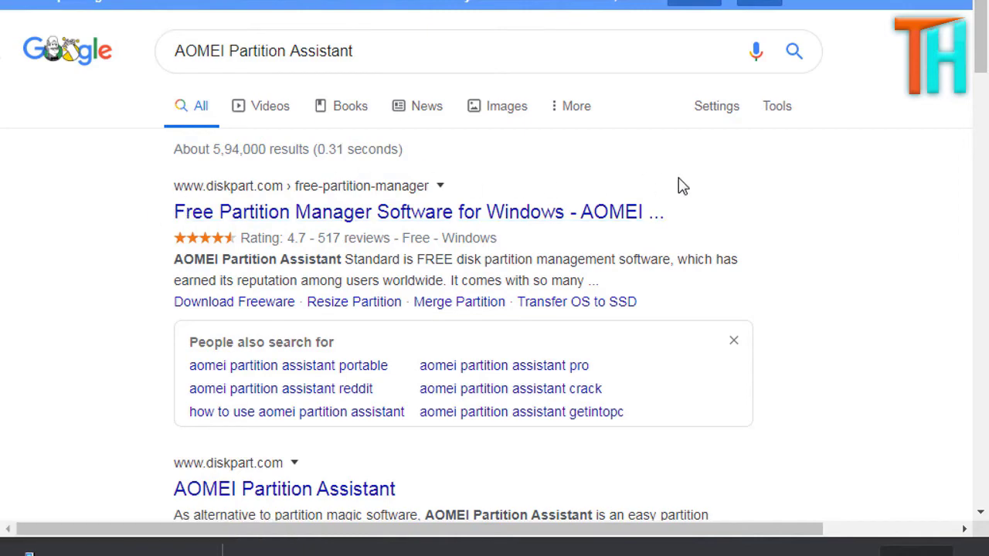
Download the AOMEI Partition Assistant Standard freeware, version 8.6, from the diskpart.com search result
click(281, 220)
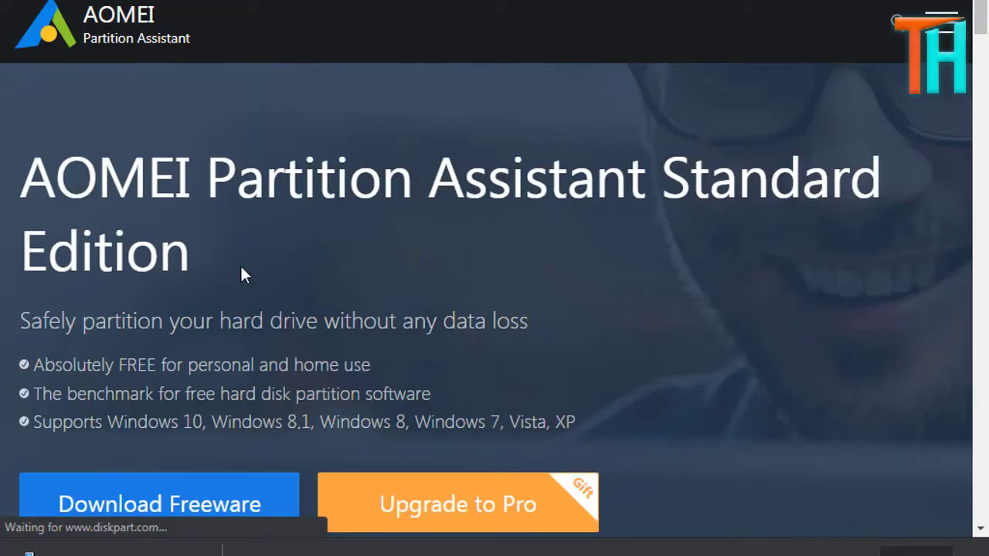
scroll(193, 303, down, 3)
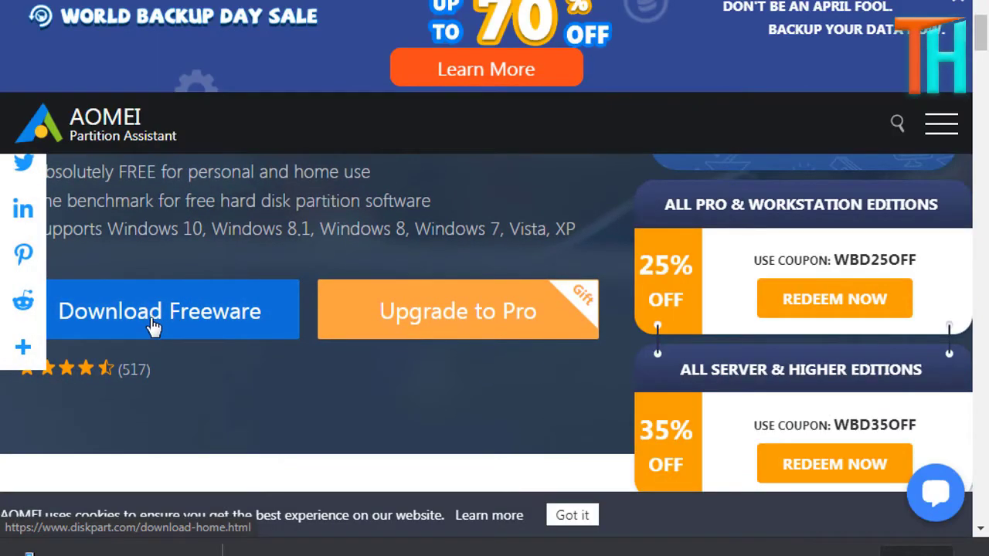
click(150, 326)
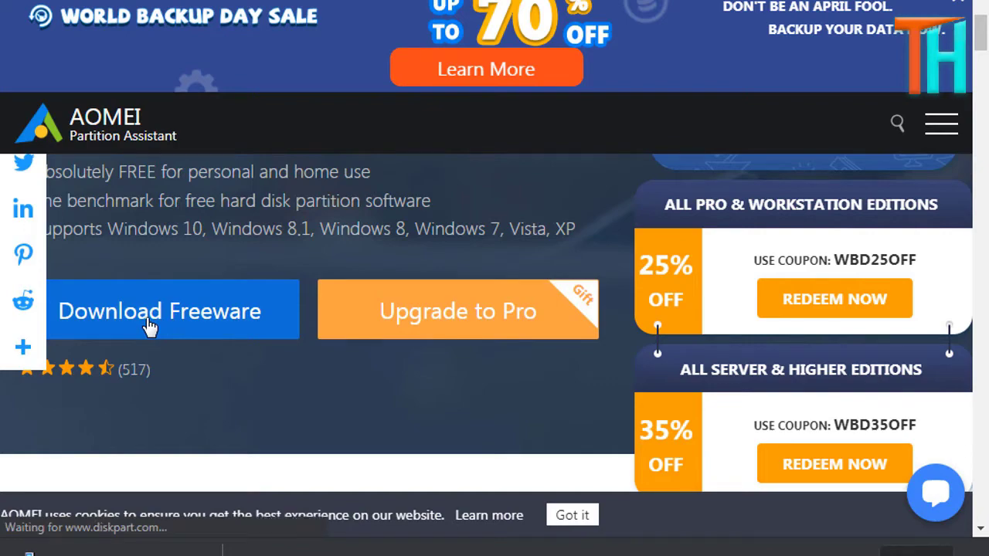
scroll(410, 305, down, 1)
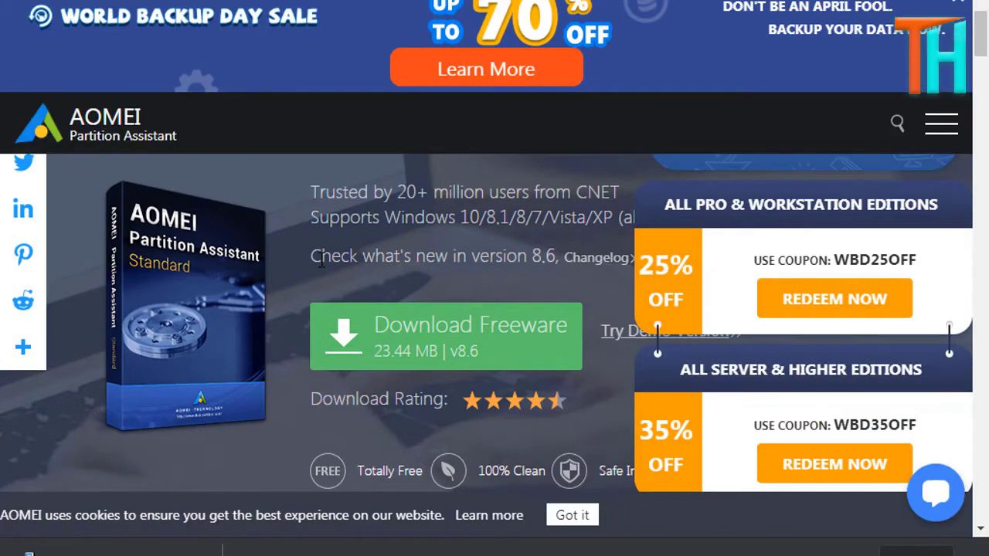
click(397, 331)
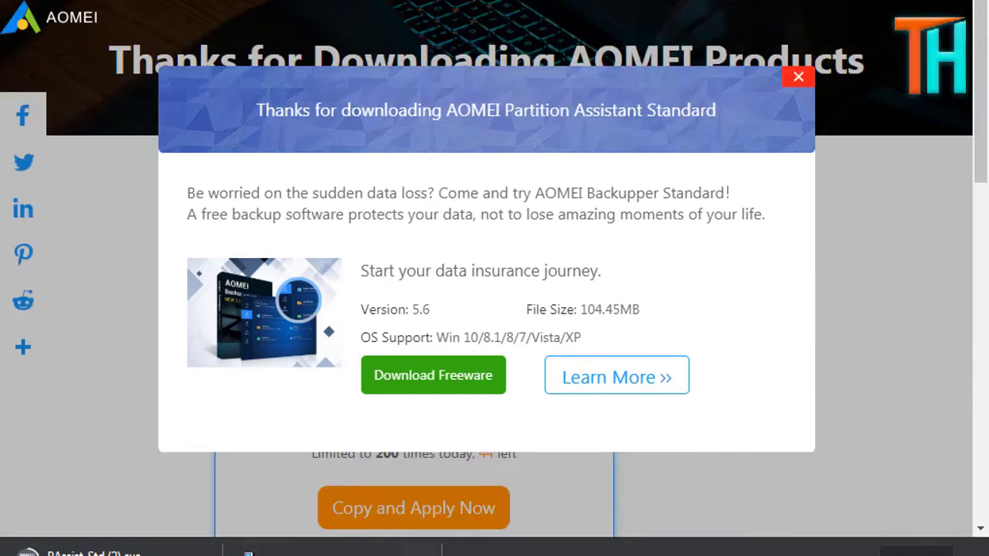
click(419, 551)
key(Escape)
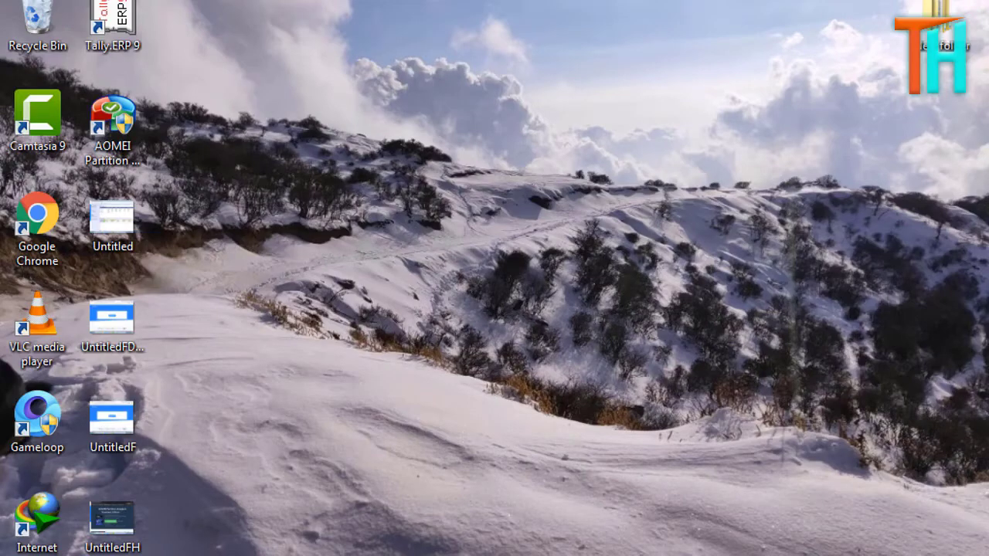
Switch to Windows Explorer and open the Setup folder inside Downloads > Compressed > AOMEI Partition Assistant 8.4 With _
mouse_move(147, 553)
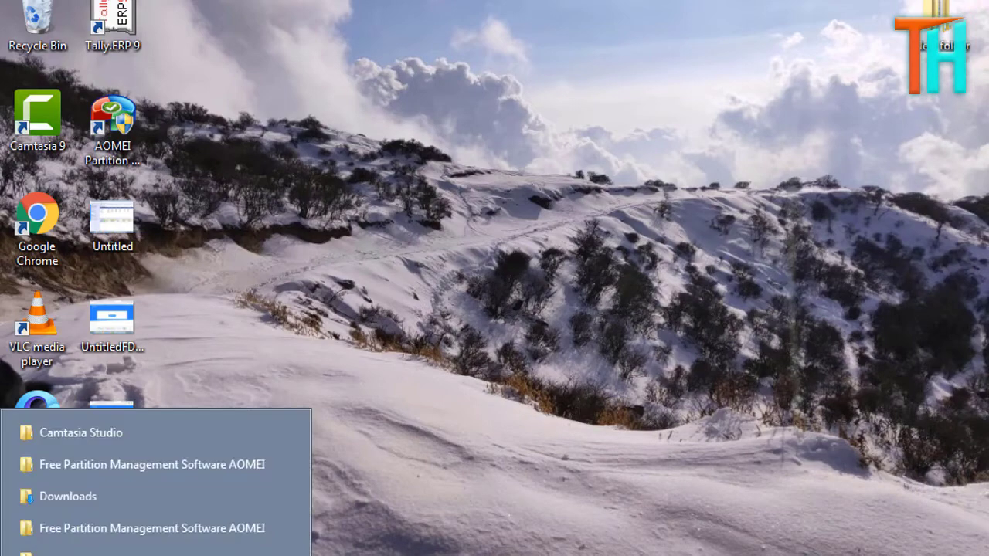
click(141, 438)
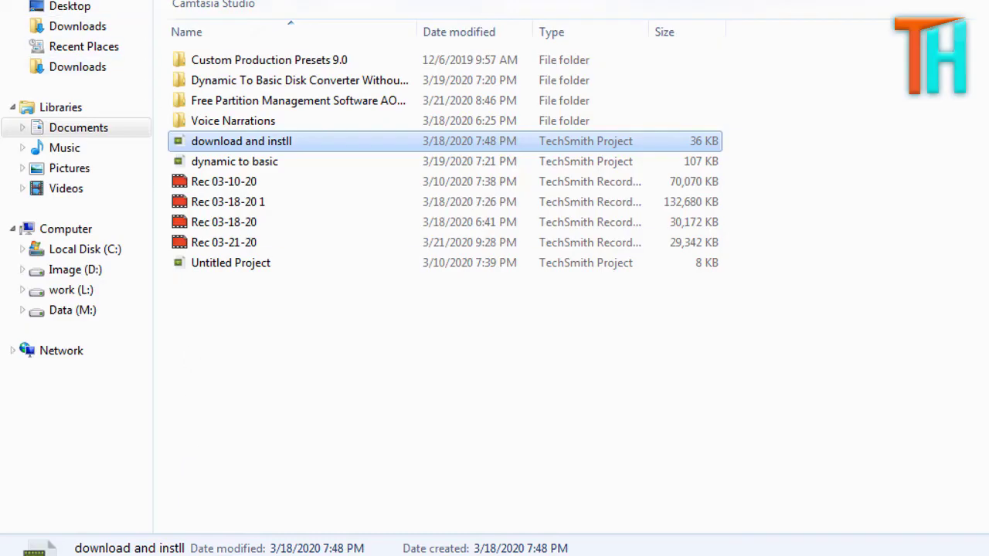
key(alt+Up)
key(alt+Up)
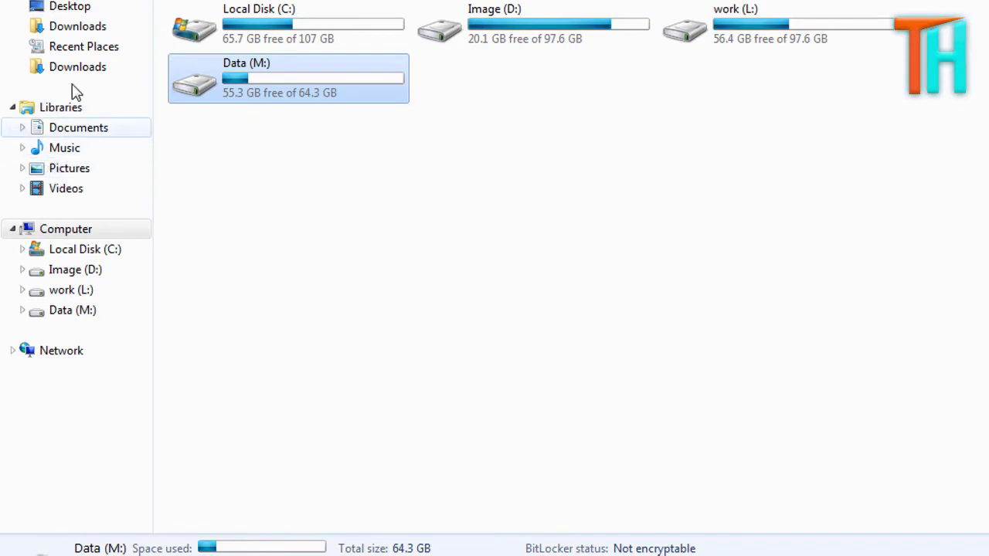
click(79, 26)
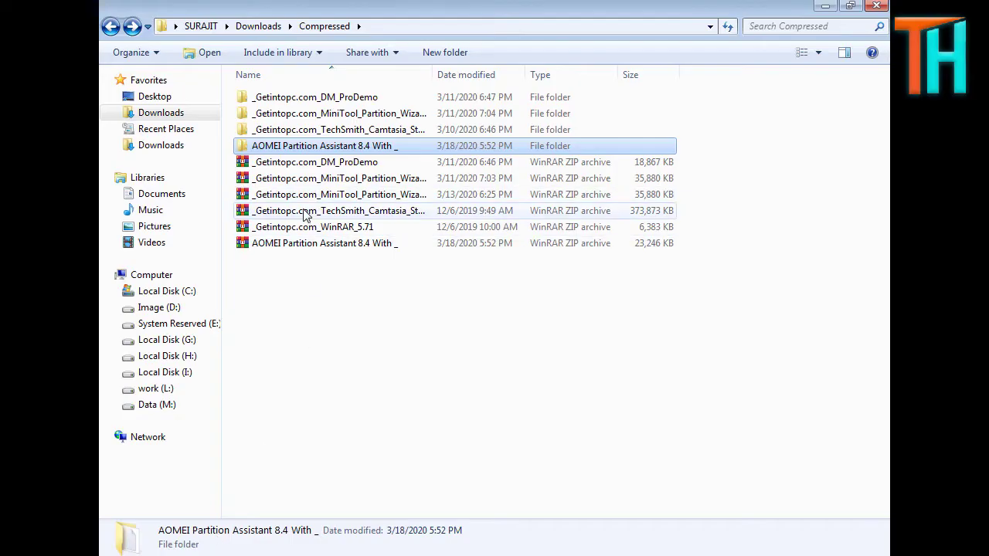
double_click(292, 152)
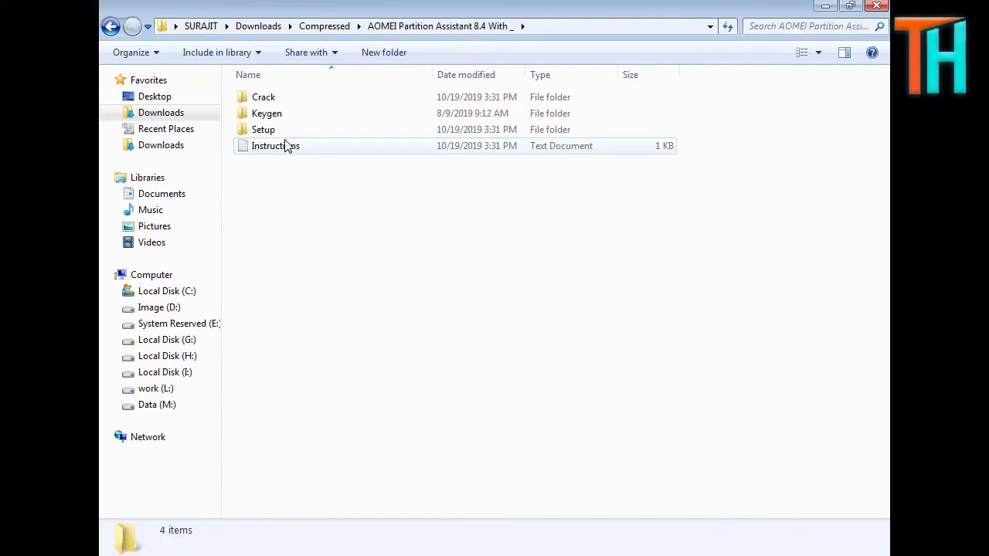
double_click(279, 132)
Run PAssist_Setup as administrator with English as the setup language
right_click(280, 101)
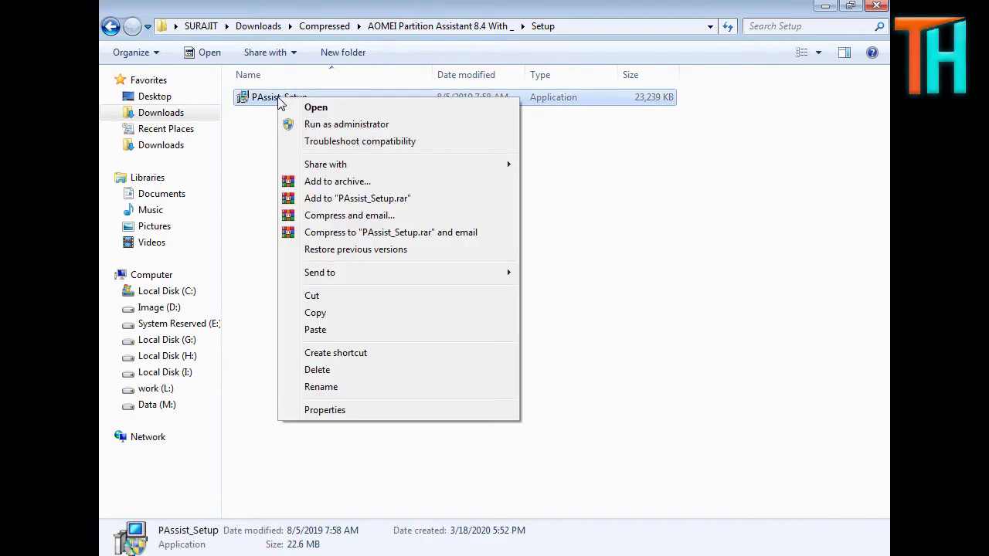
click(323, 132)
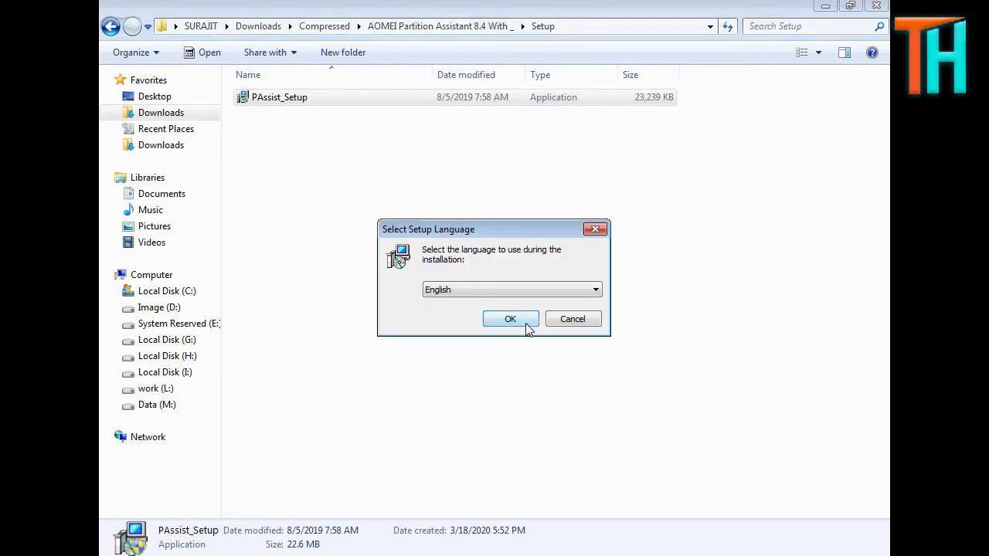
click(525, 325)
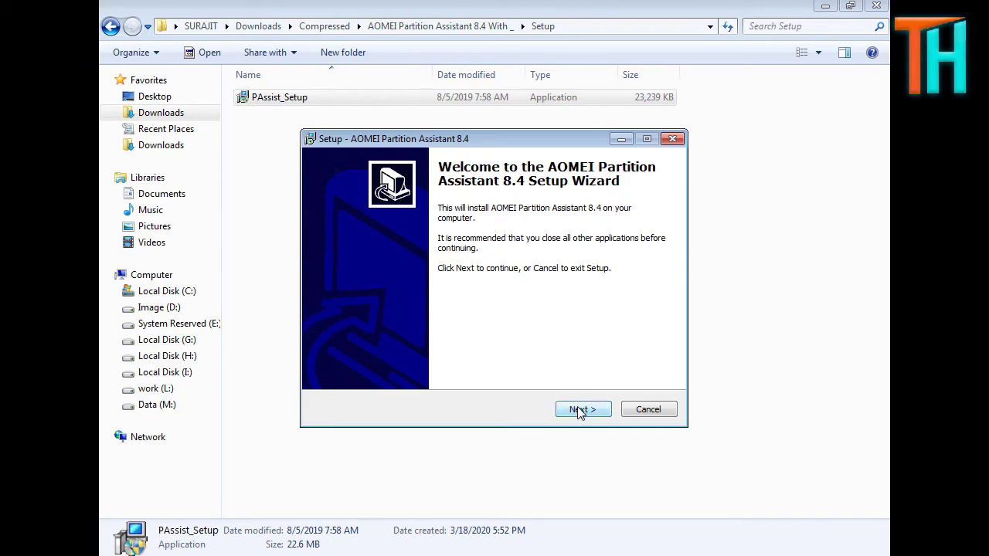
Continue past the setup welcome page and confirm complete removal of the existing AOMEI Partition Assistant 8.4 installation
click(580, 410)
click(565, 339)
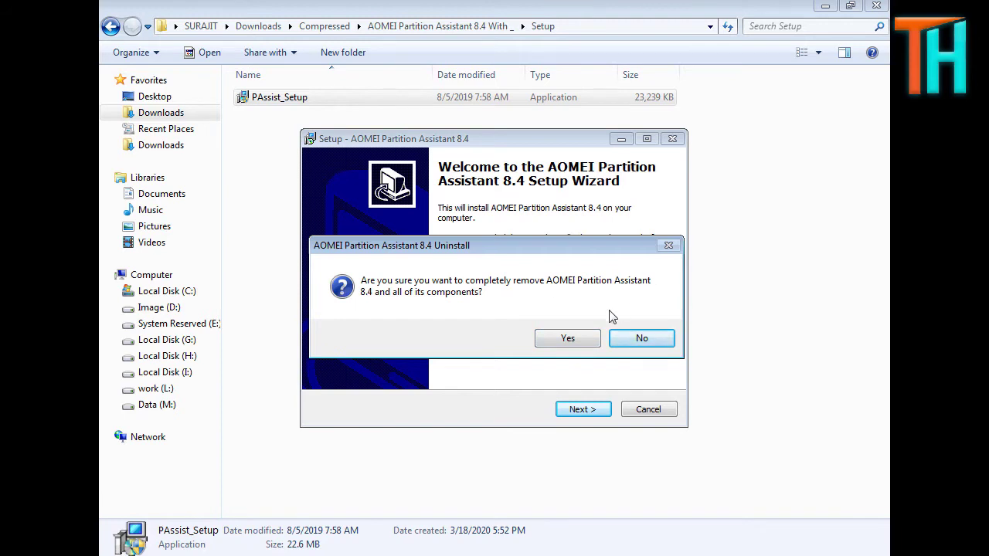
click(568, 344)
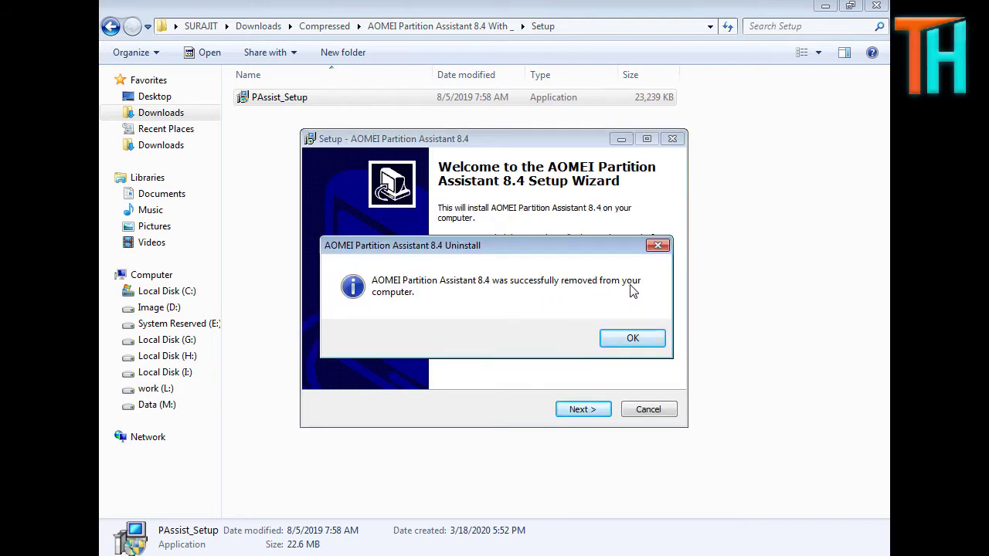
click(640, 339)
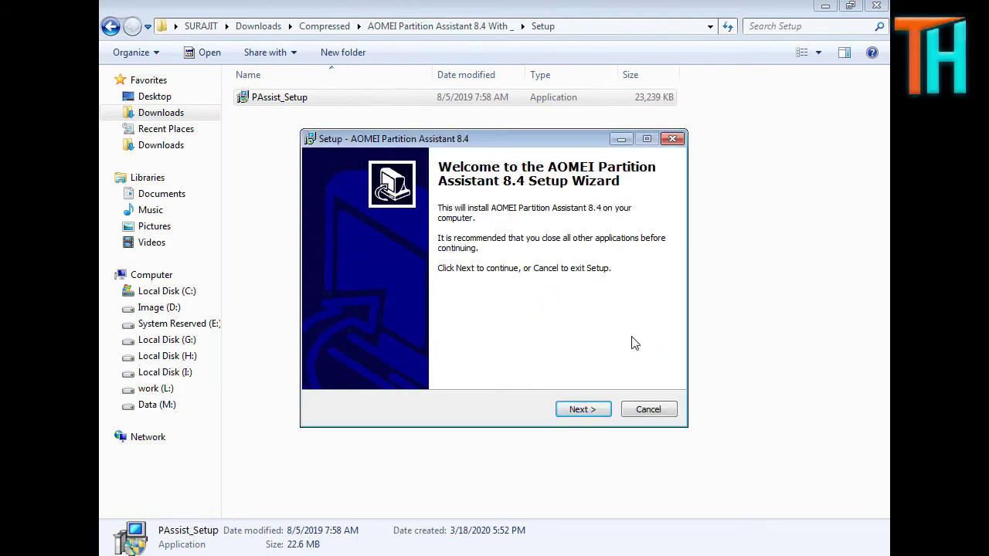
Accept the license agreement, install AOMEI Partition Assistant 8.4 with default folders and a desktop icon, and launch it on finishing
click(590, 410)
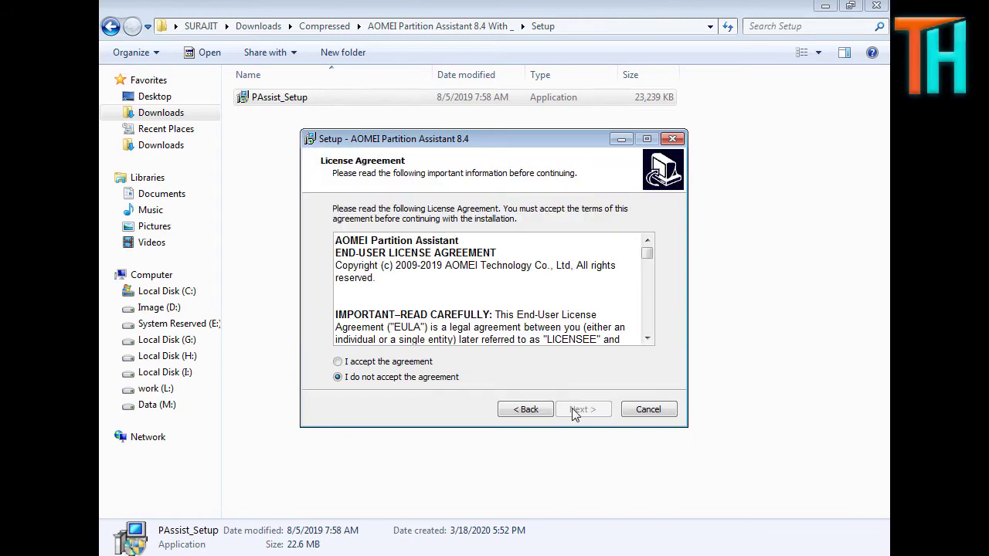
click(370, 364)
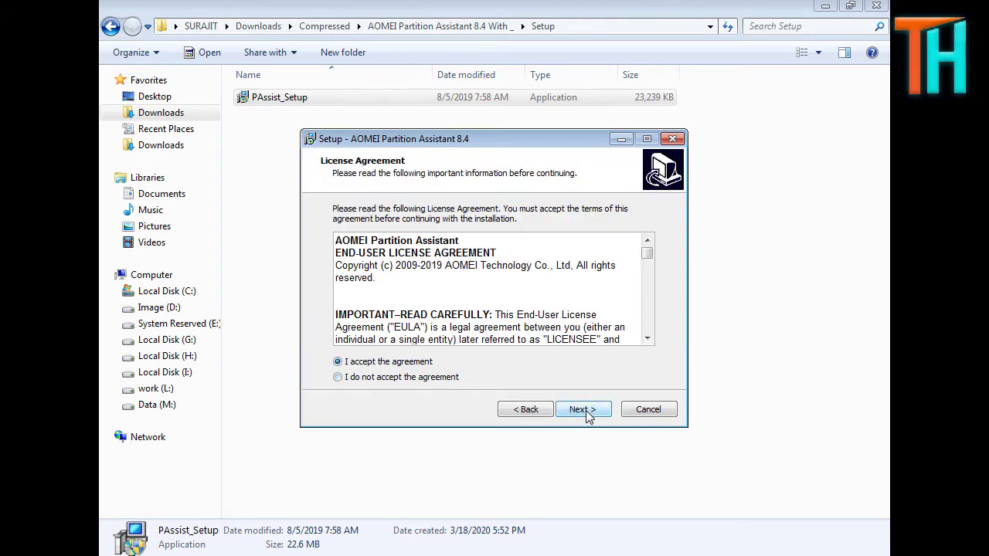
click(585, 412)
click(588, 415)
click(589, 415)
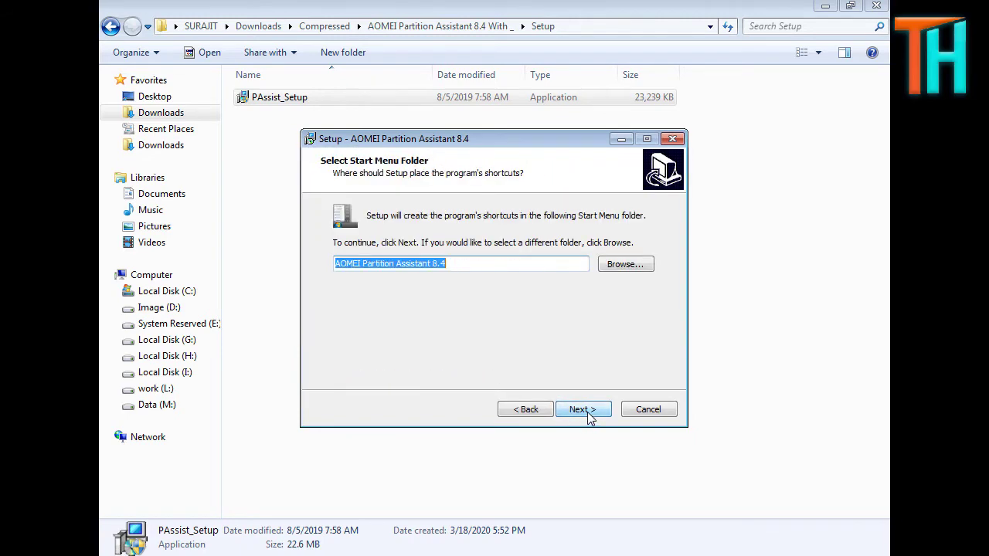
click(589, 415)
click(587, 412)
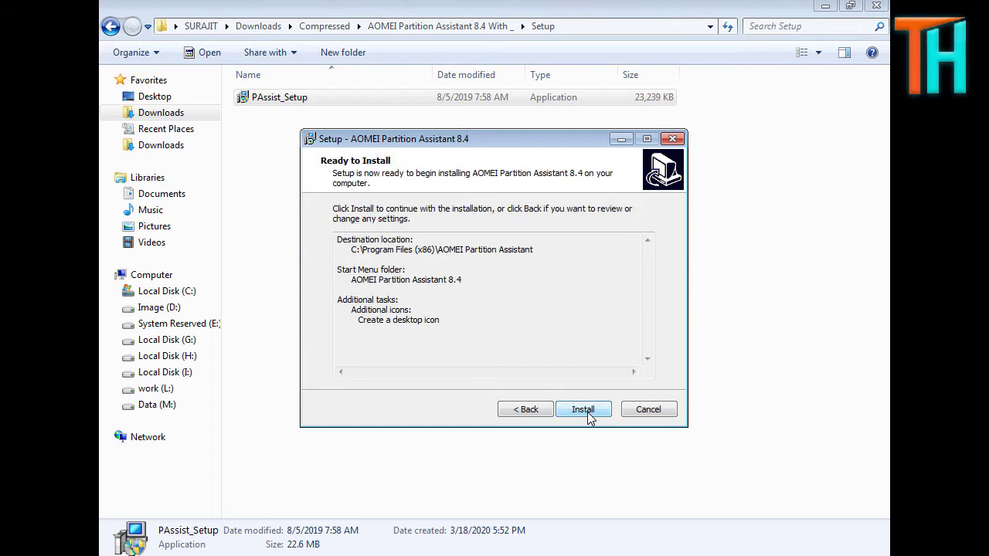
click(588, 412)
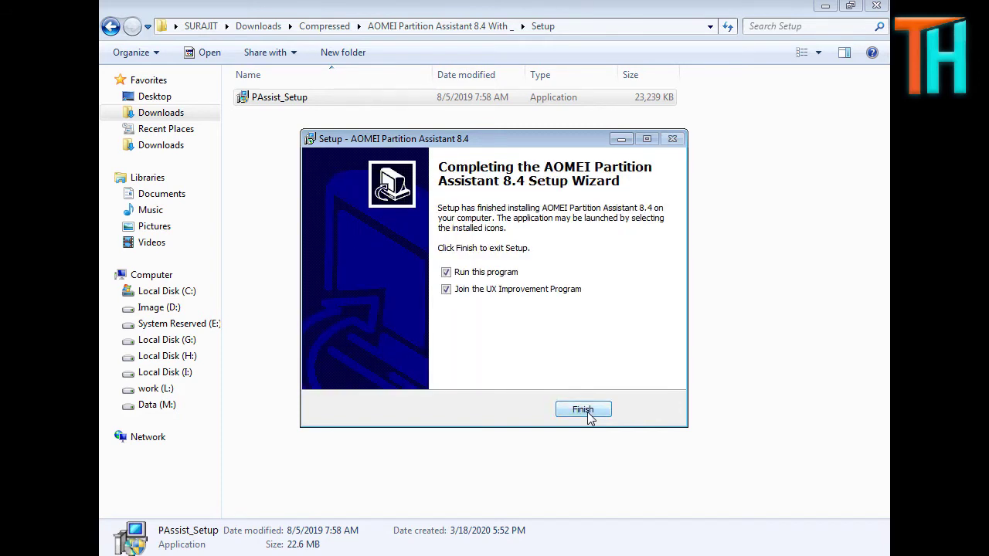
click(586, 411)
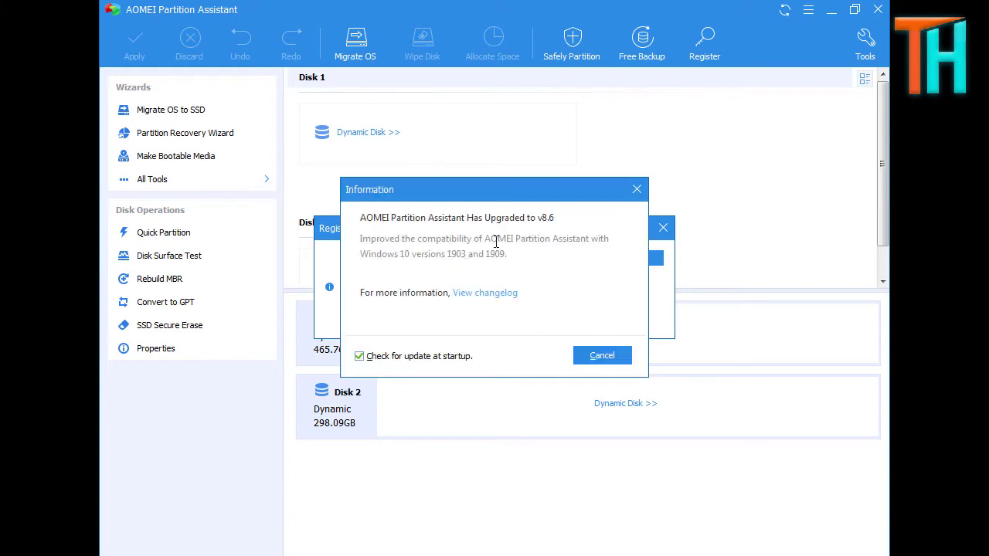
Dismiss the upgrade notice and the registration dialog, and close AOMEI Partition Assistant
click(637, 191)
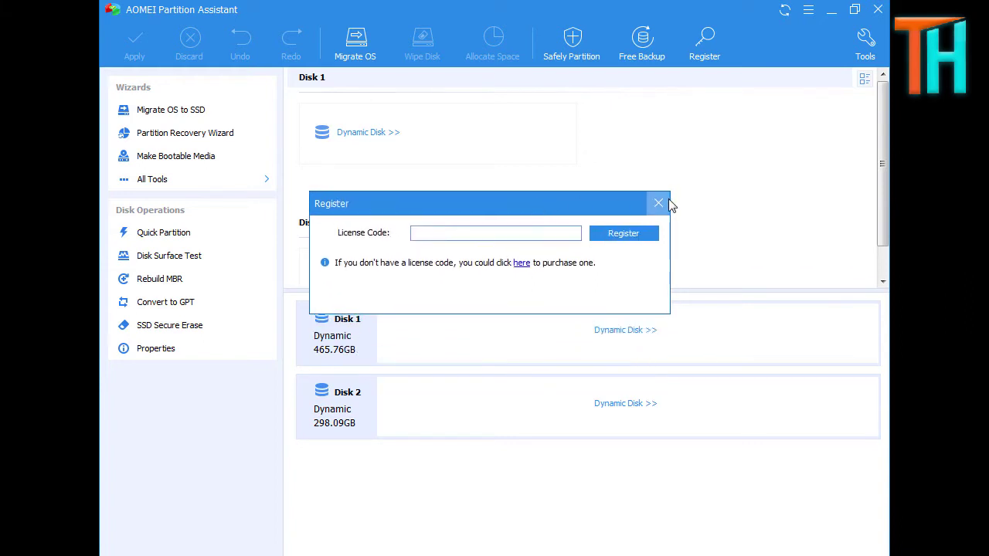
click(659, 204)
click(878, 10)
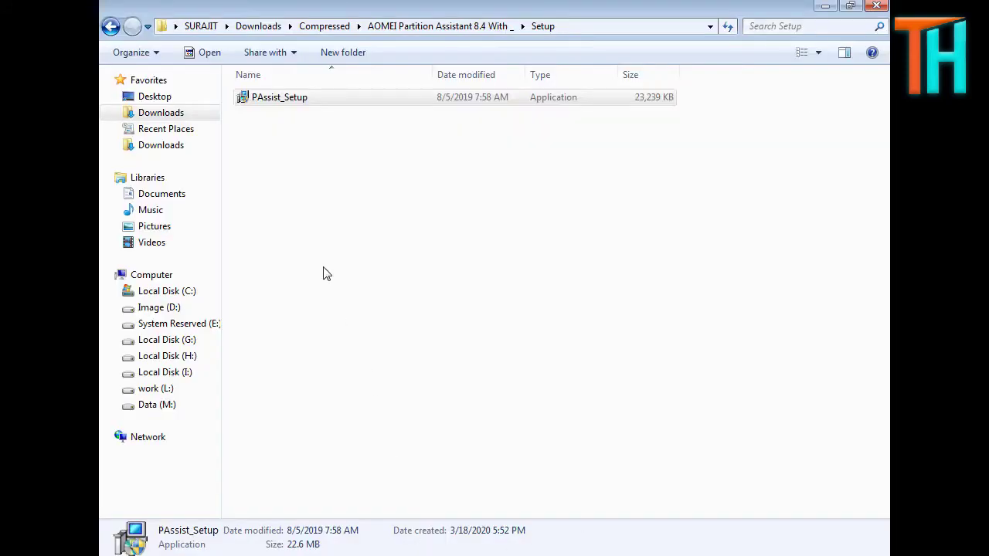
Copy the cfg configuration file from the Pro subfolder of the downloaded package's Crack folder
click(111, 26)
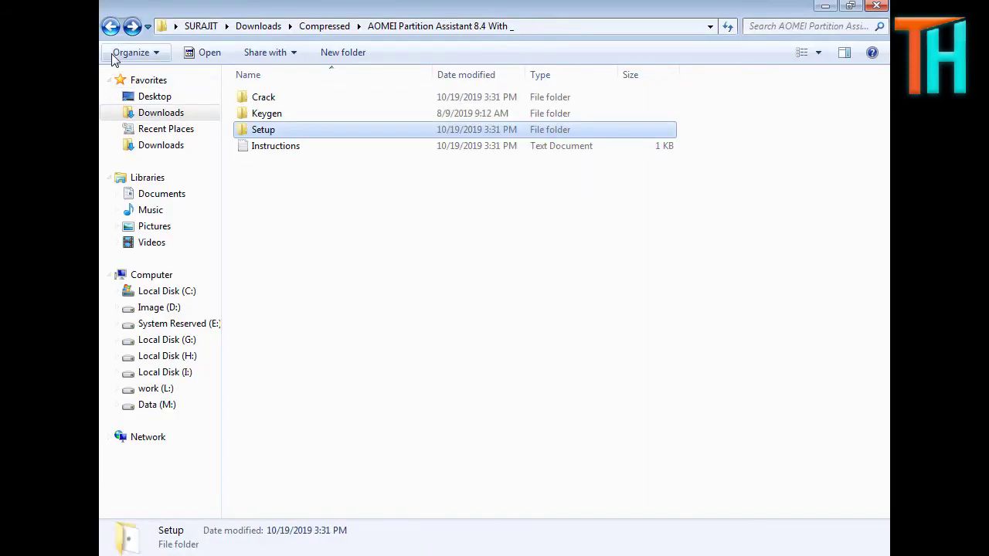
double_click(275, 100)
double_click(276, 103)
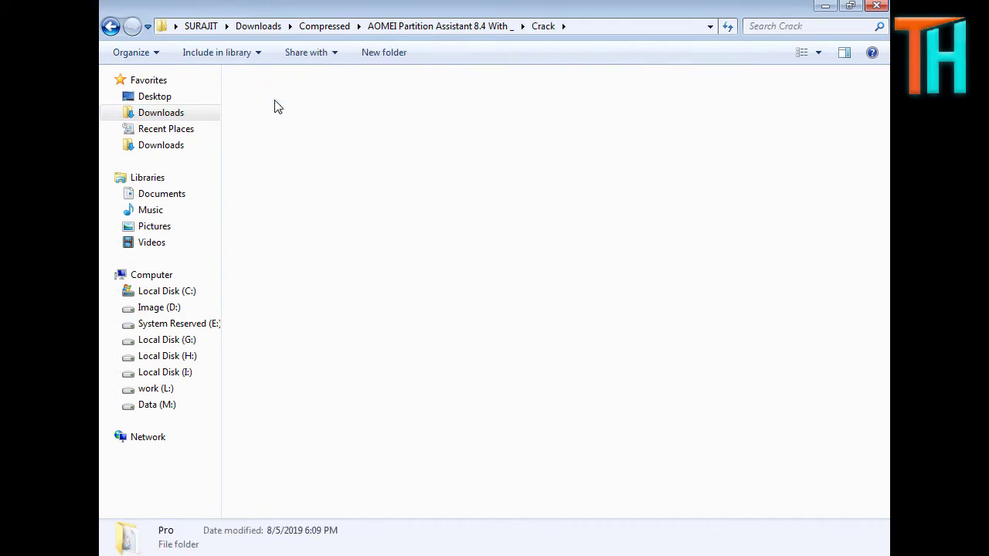
right_click(275, 100)
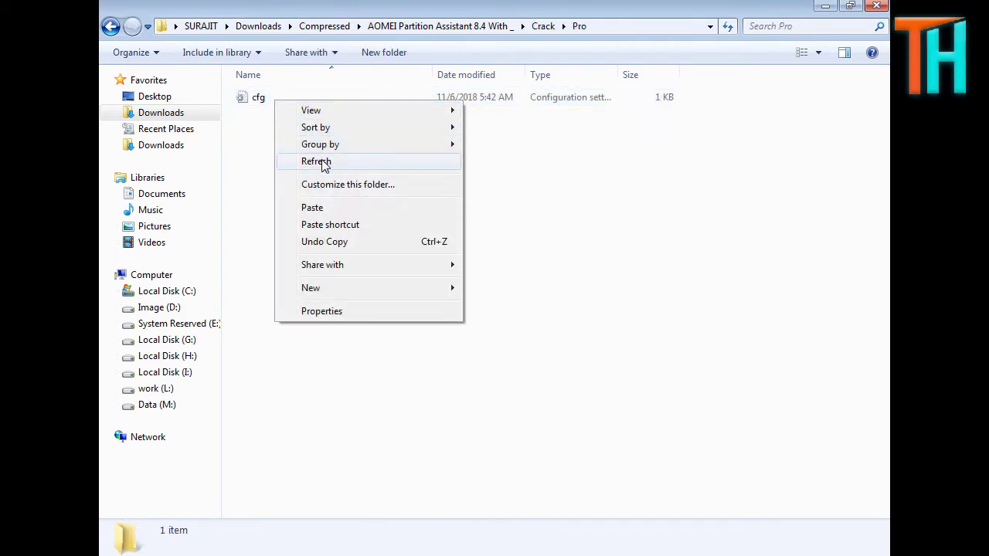
right_click(248, 101)
click(298, 331)
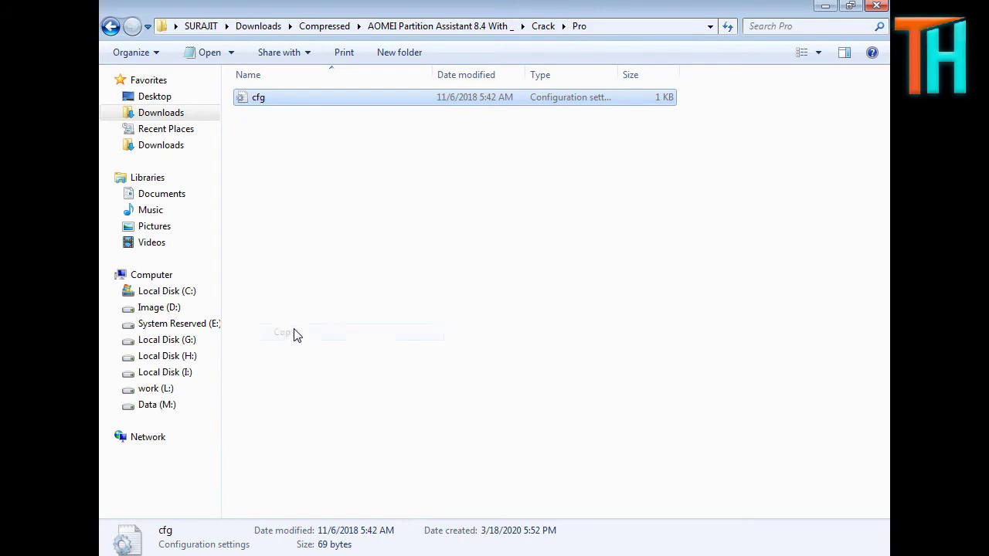
Minimize the folder window and open the file location of the AOMEI Partition Assistant 8.4 desktop shortcut
click(825, 8)
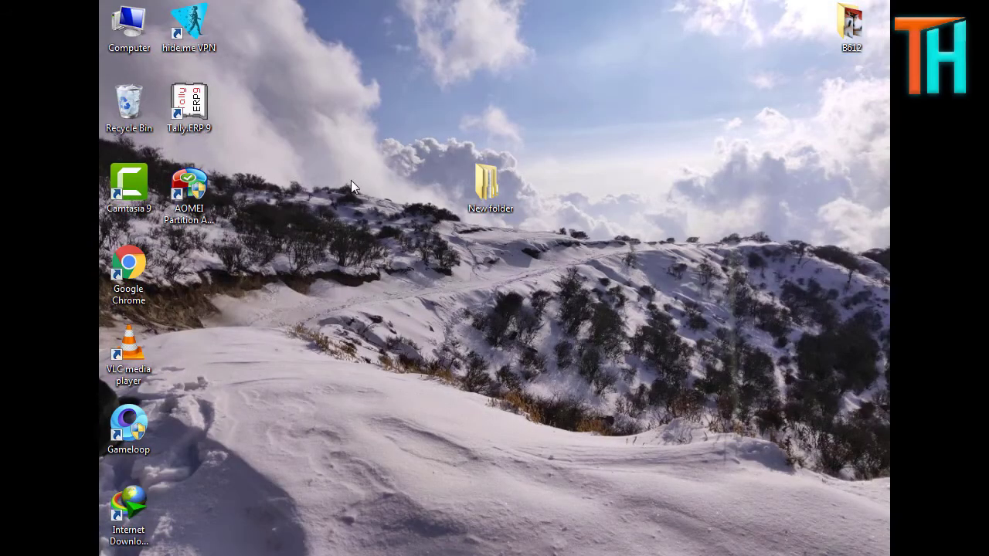
right_click(212, 195)
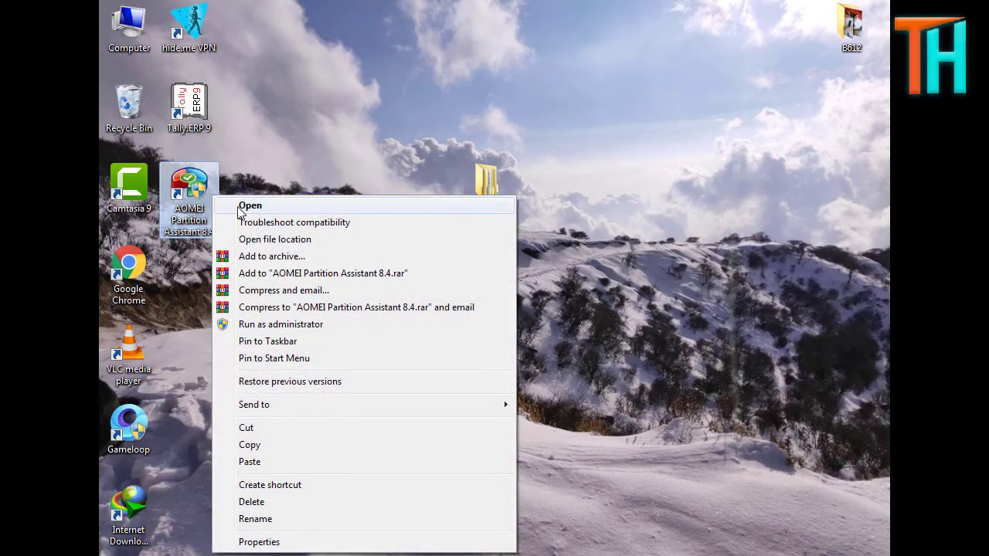
click(269, 239)
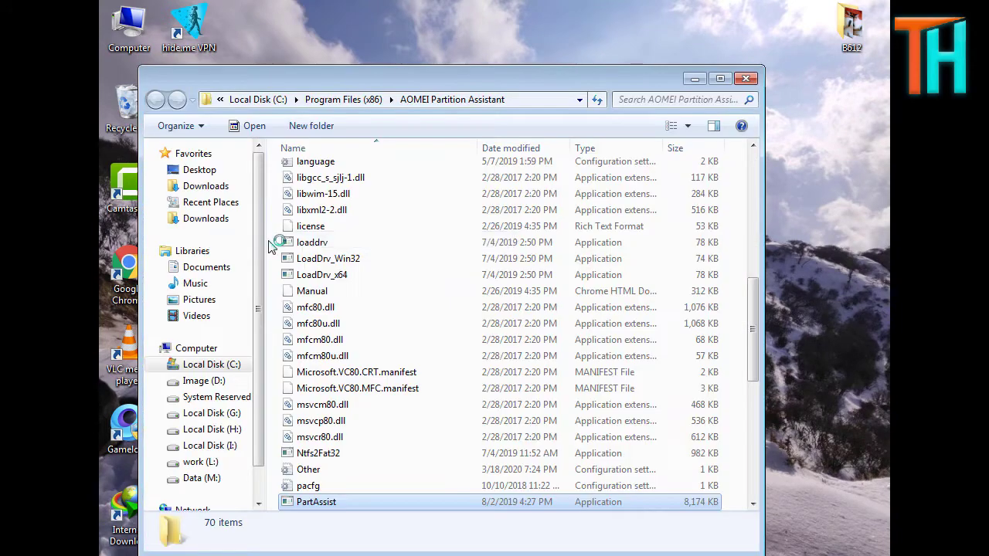
Paste the copied cfg file into the AOMEI Partition Assistant installation folder, replacing the existing file with administrator permission, and close the folder window
right_click(702, 193)
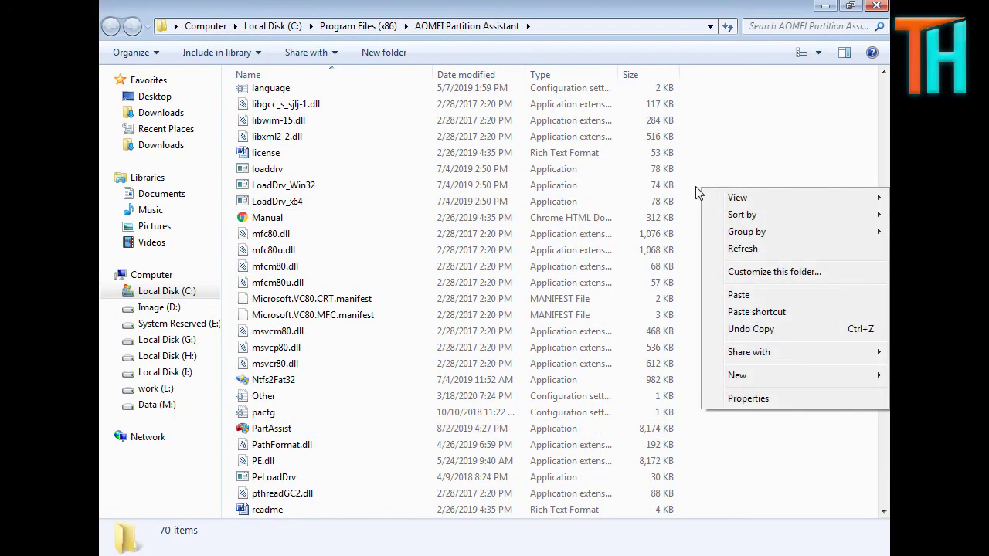
click(686, 190)
right_click(682, 186)
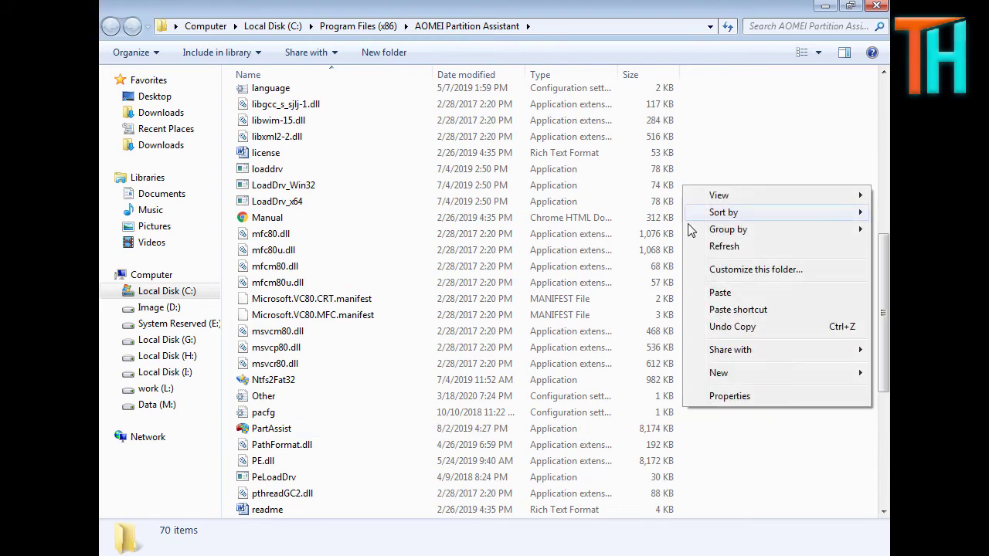
right_click(229, 159)
click(282, 267)
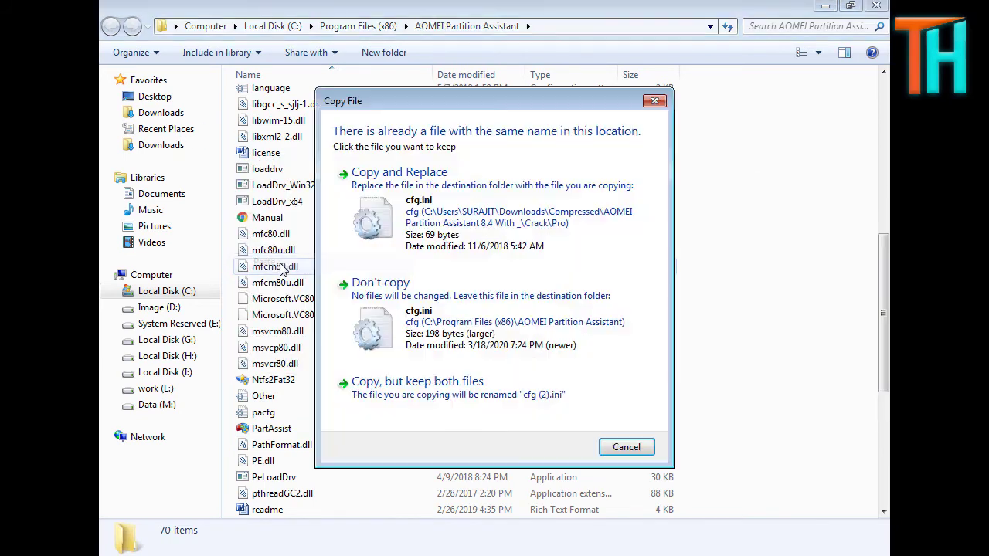
click(437, 187)
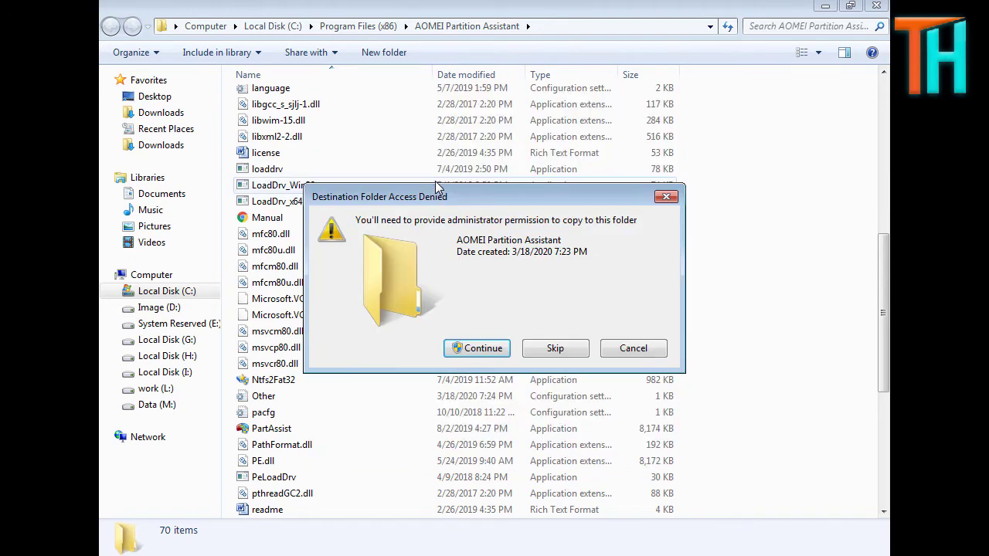
click(473, 349)
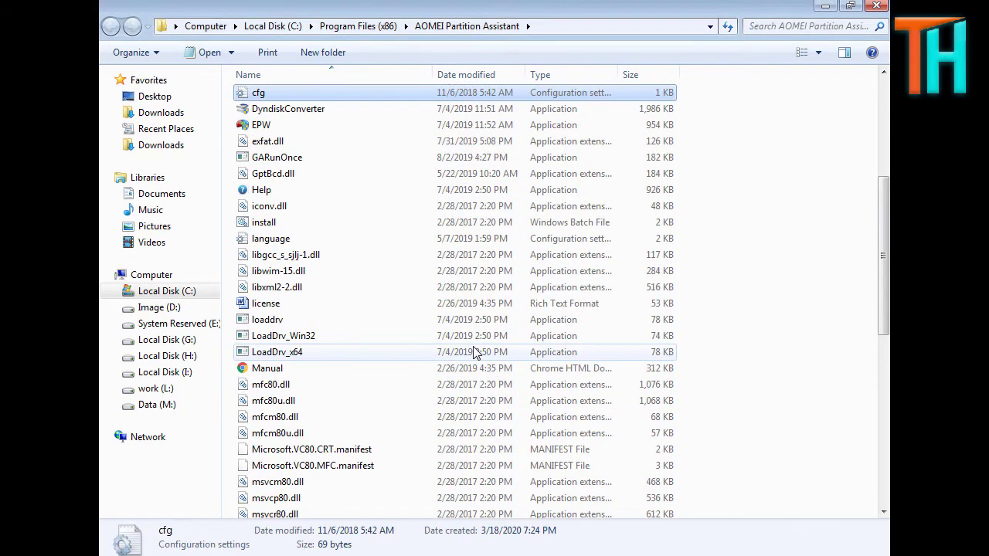
click(877, 8)
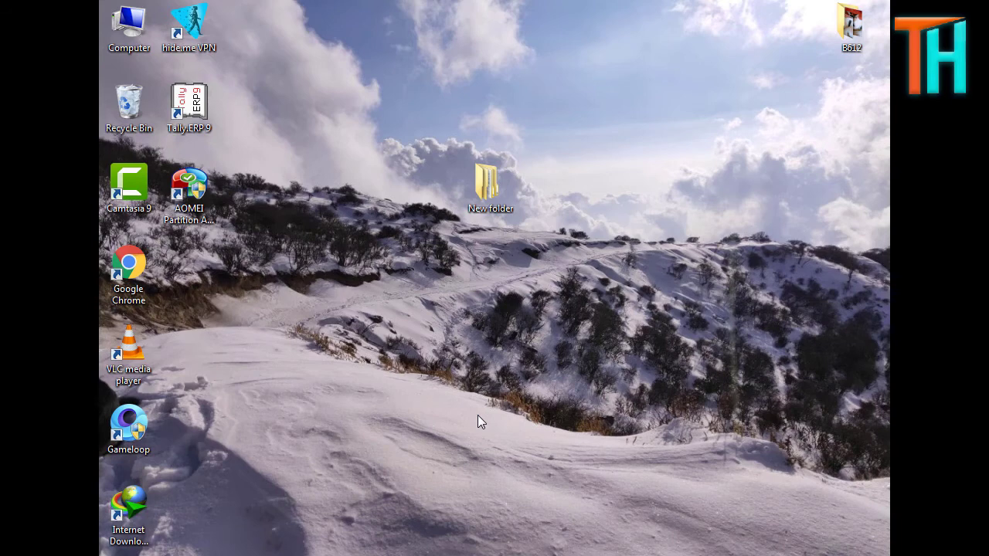
Launch AOMEI Partition Assistant from the desktop and open Disk 2's dynamic disk in AOMEI Dynamic Disk Manager, moving its registration dialog up slightly
click(215, 555)
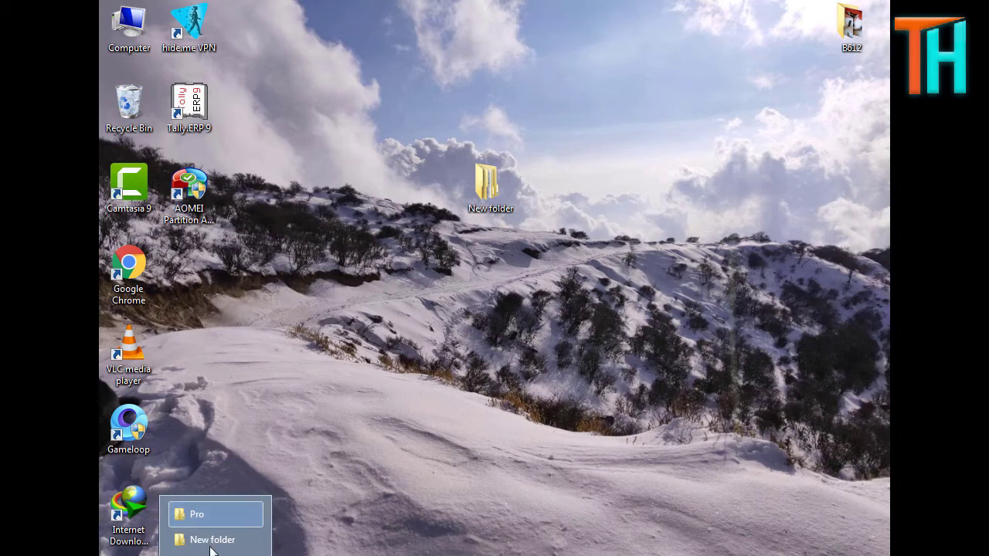
double_click(192, 219)
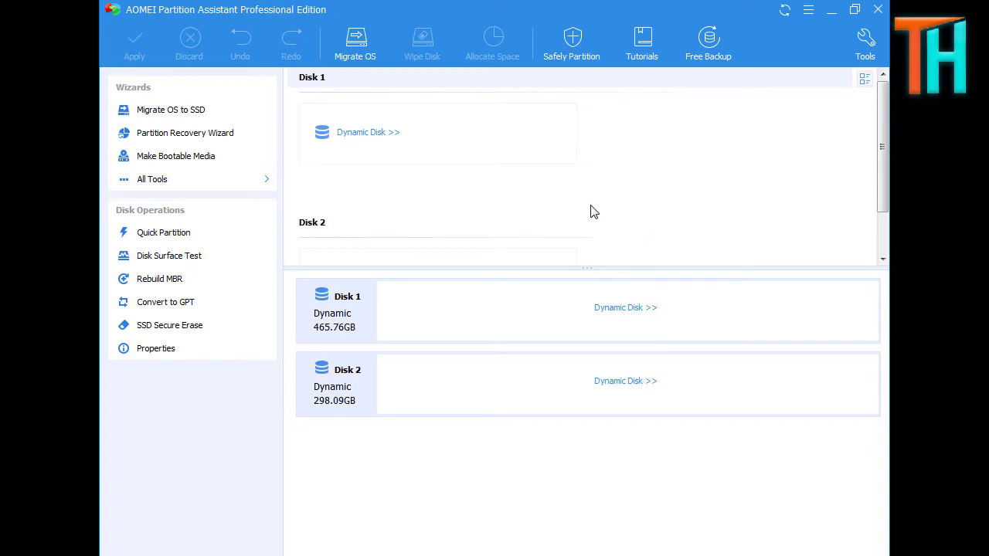
click(621, 382)
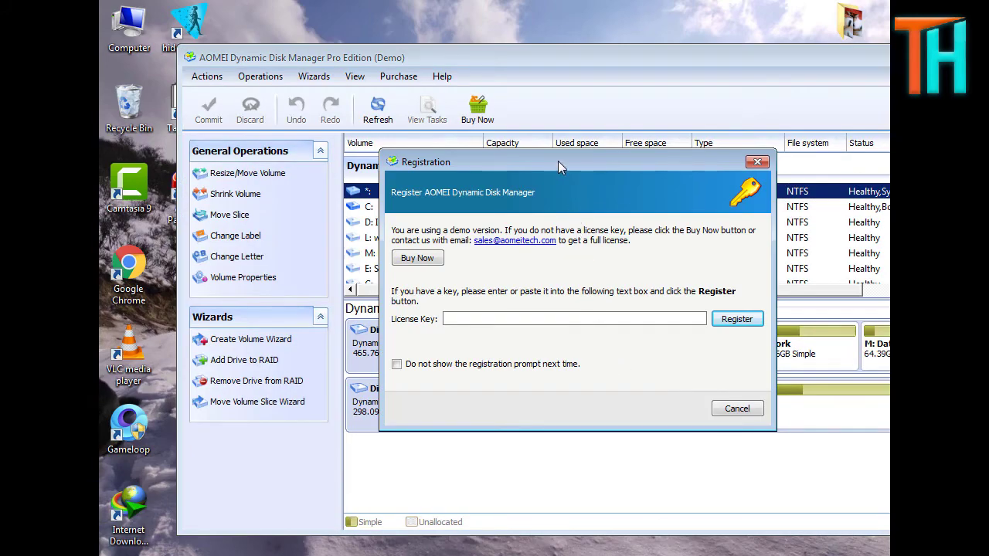
drag(558, 161, 543, 129)
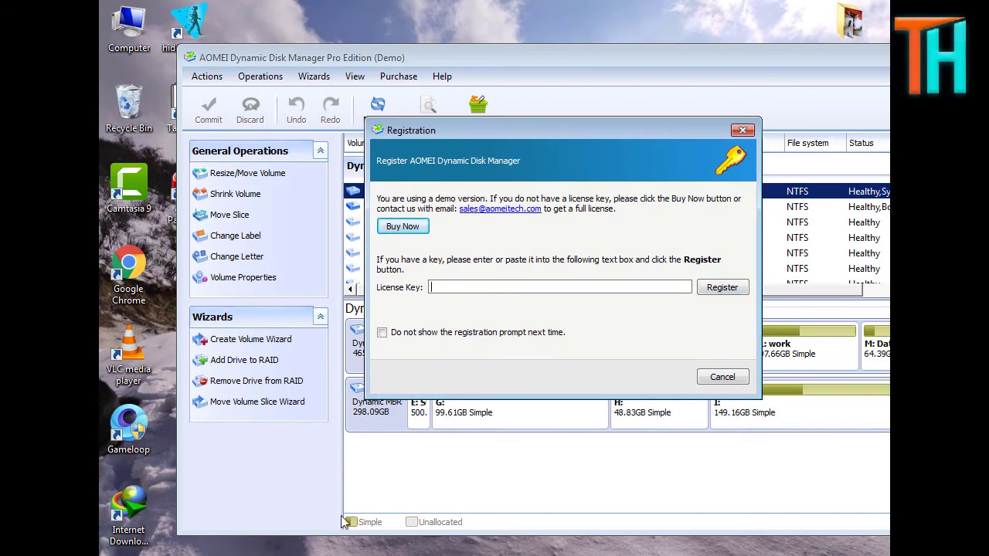
Switch back to the downloaded package's folder window and run Keymaker from the Keygen folder
mouse_move(197, 550)
click(207, 522)
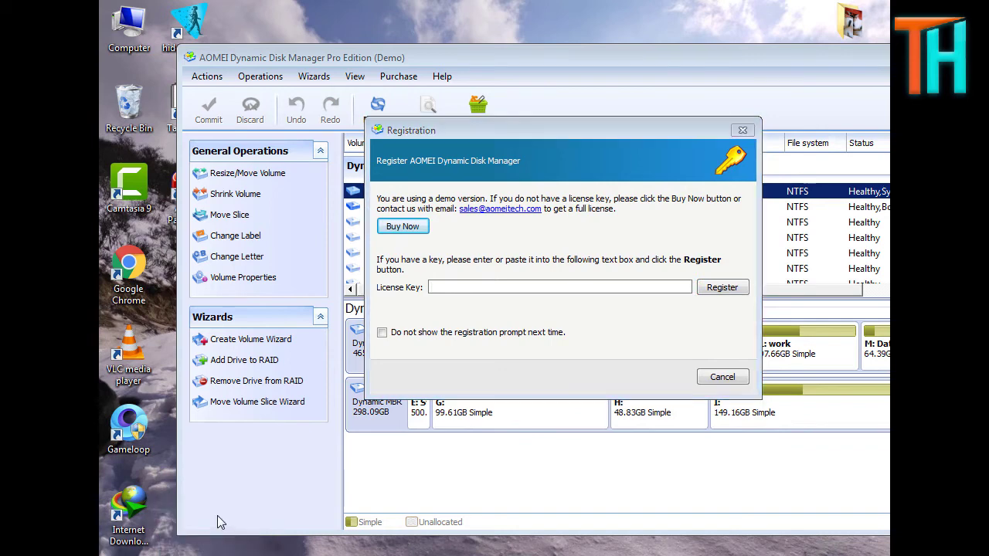
click(110, 26)
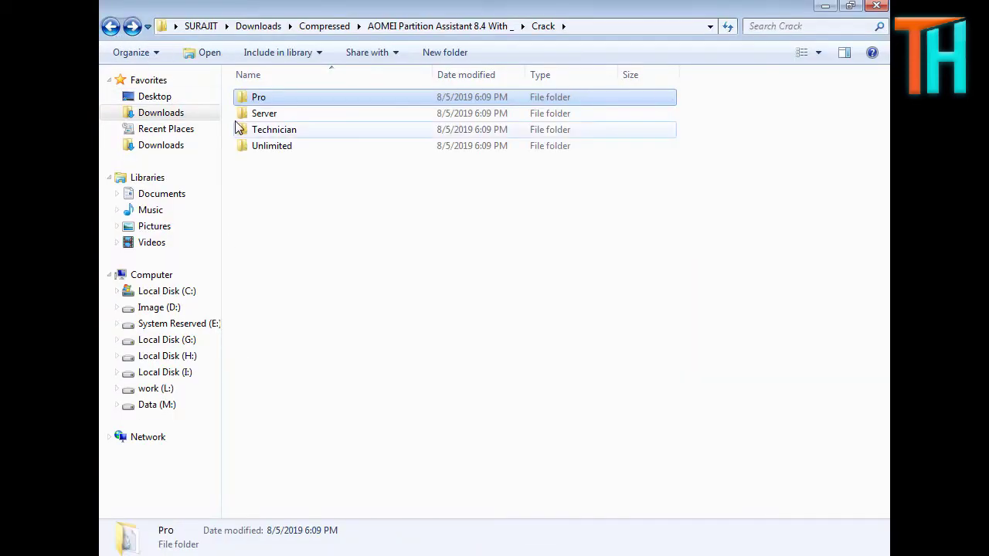
click(110, 27)
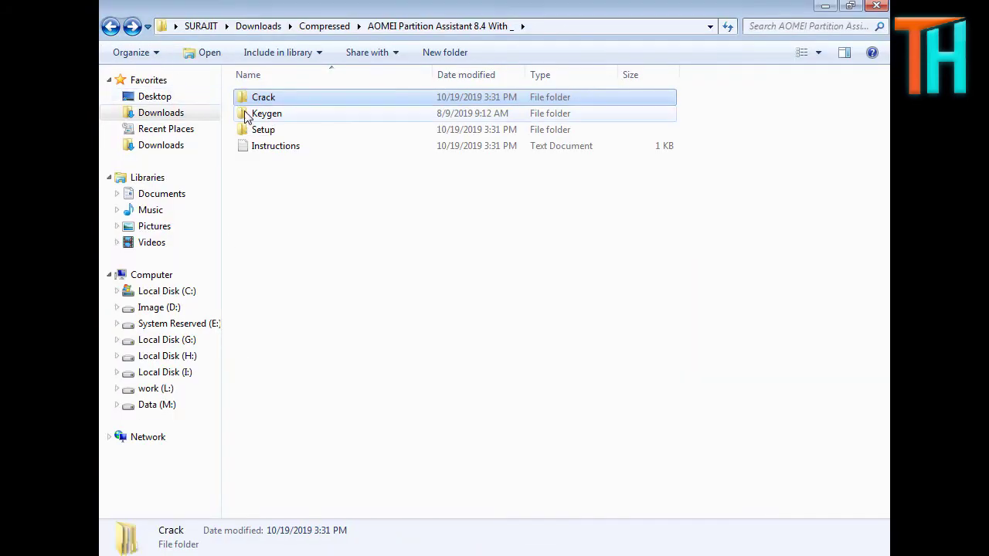
double_click(252, 113)
click(261, 100)
double_click(261, 101)
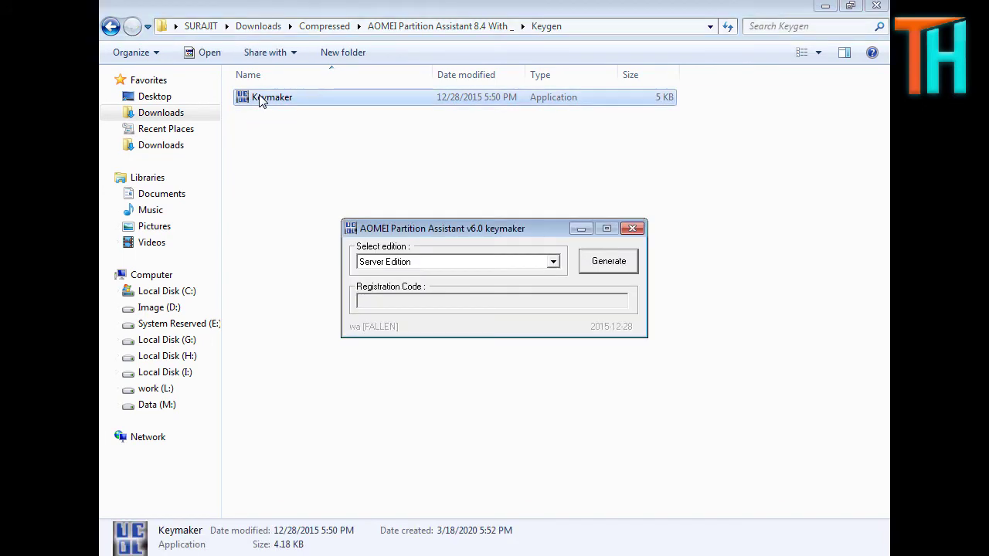
Select Professional Edition in the keymaker and copy the generated registration code
click(604, 266)
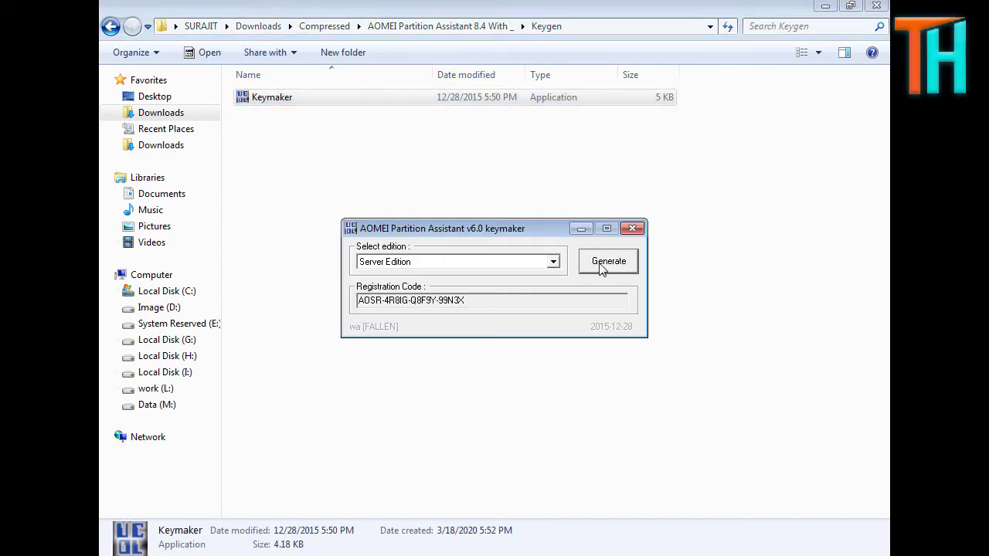
click(553, 262)
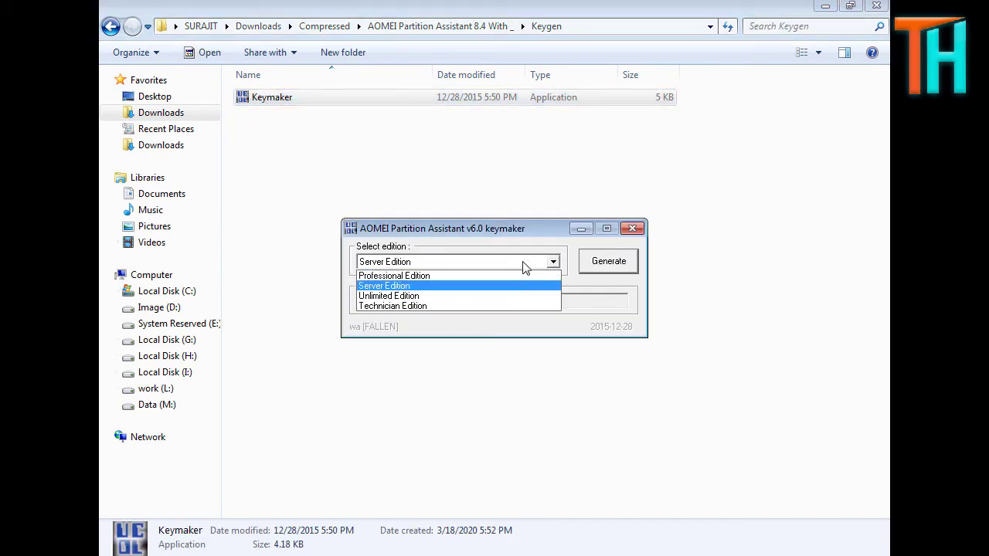
click(405, 277)
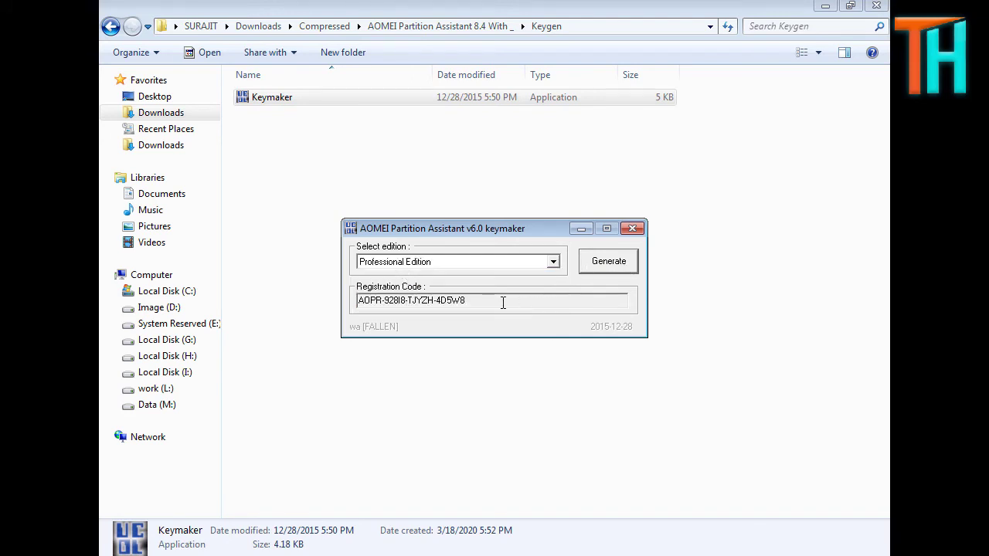
drag(503, 302, 344, 309)
right_click(395, 301)
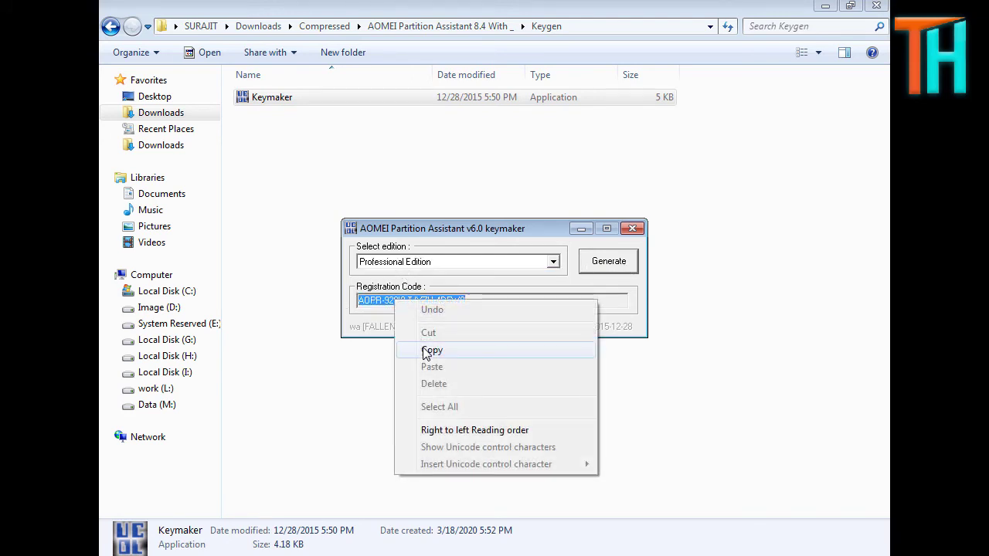
click(432, 350)
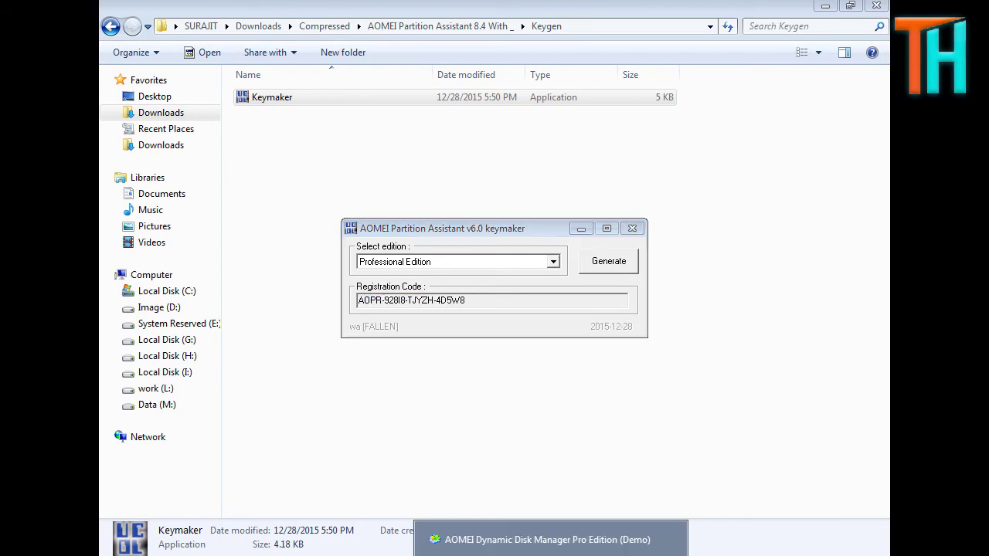
Switch to AOMEI Dynamic Disk Manager, paste the code as the license key, register the product, and reposition the window to show it fully
click(550, 539)
right_click(504, 291)
click(545, 368)
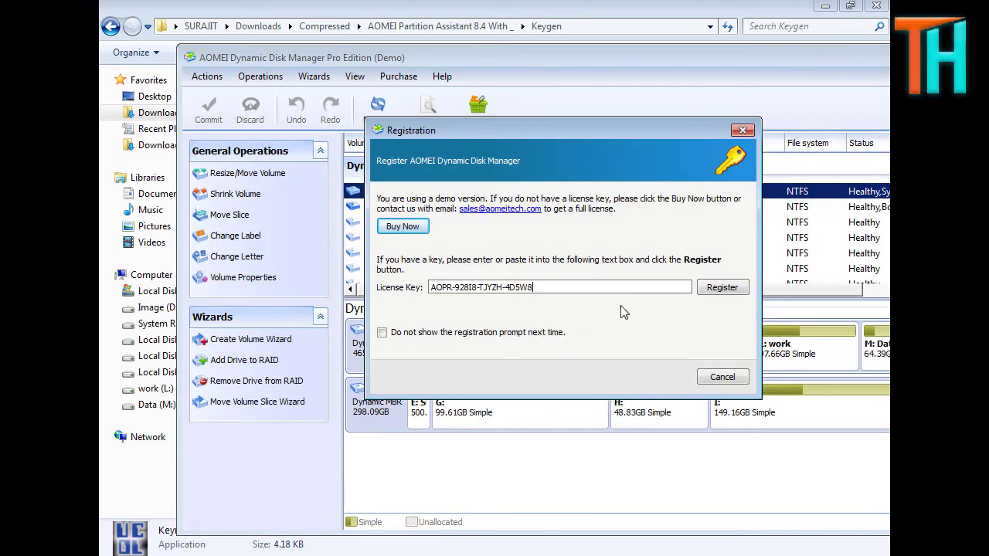
click(709, 288)
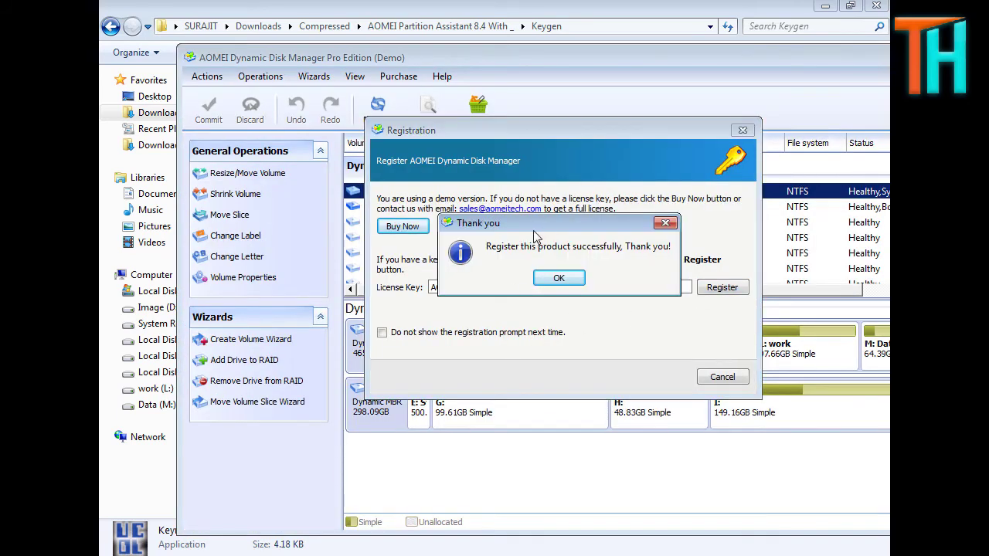
click(560, 278)
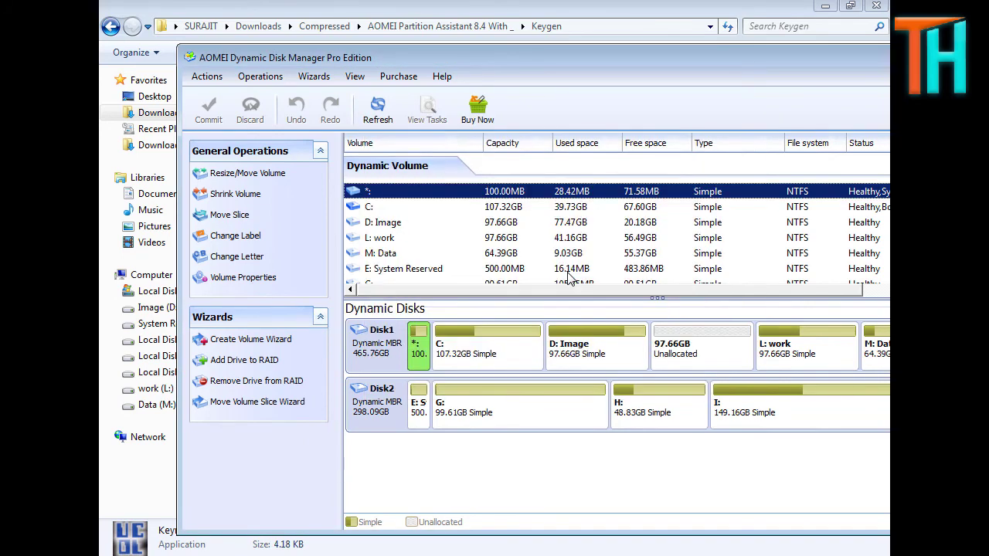
drag(626, 60, 544, 34)
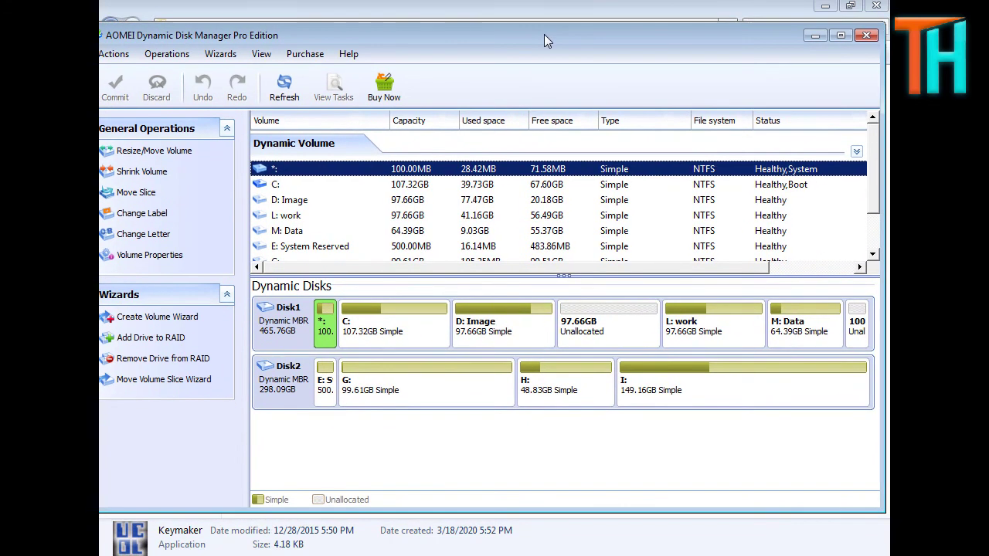